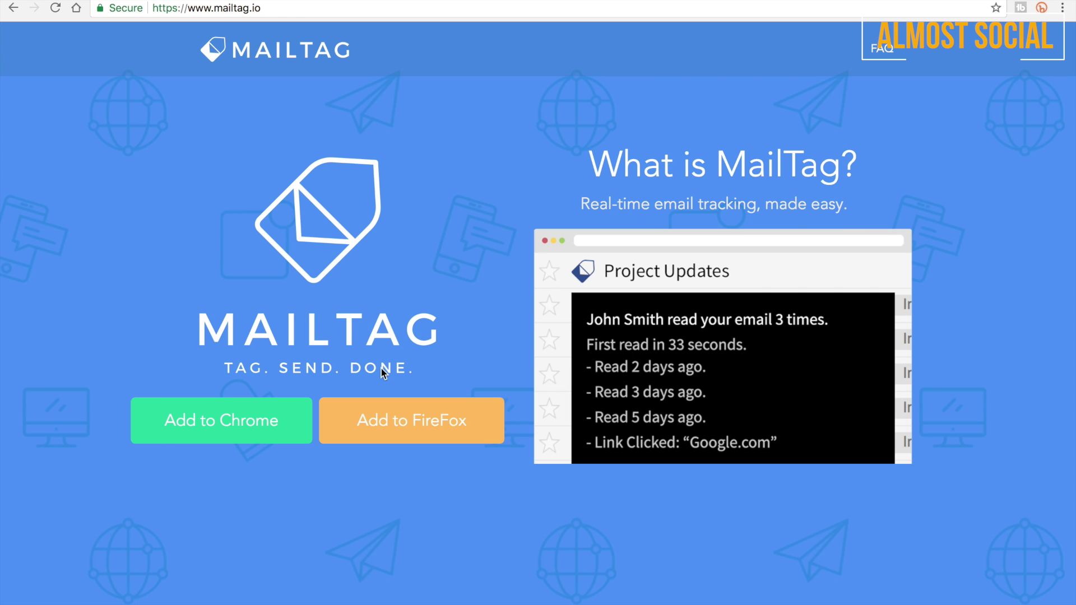
scroll(731, 332, "down", 5)
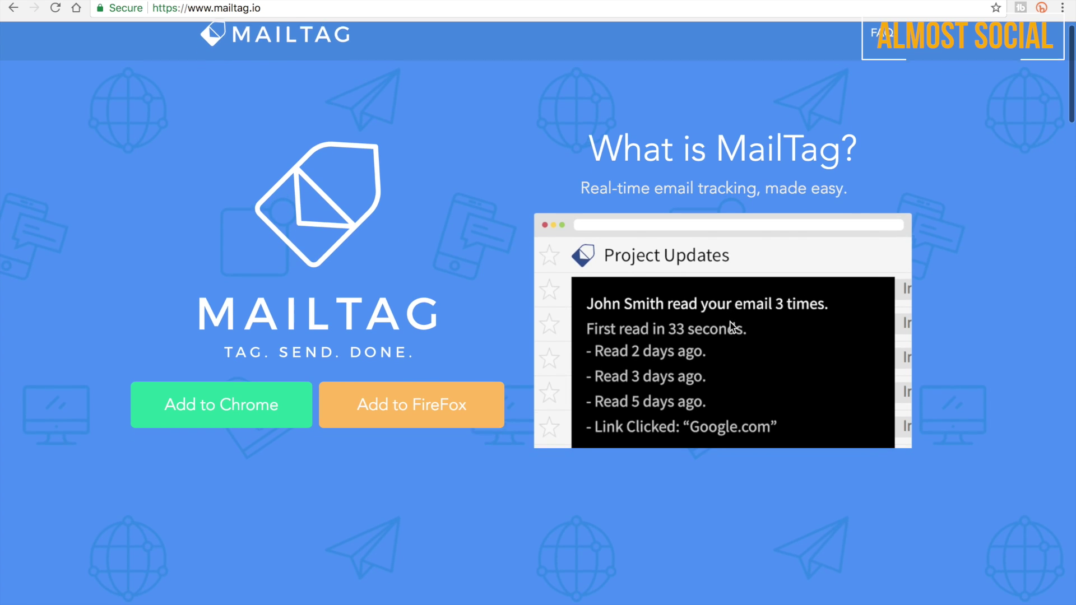
scroll(731, 328, "down", 5)
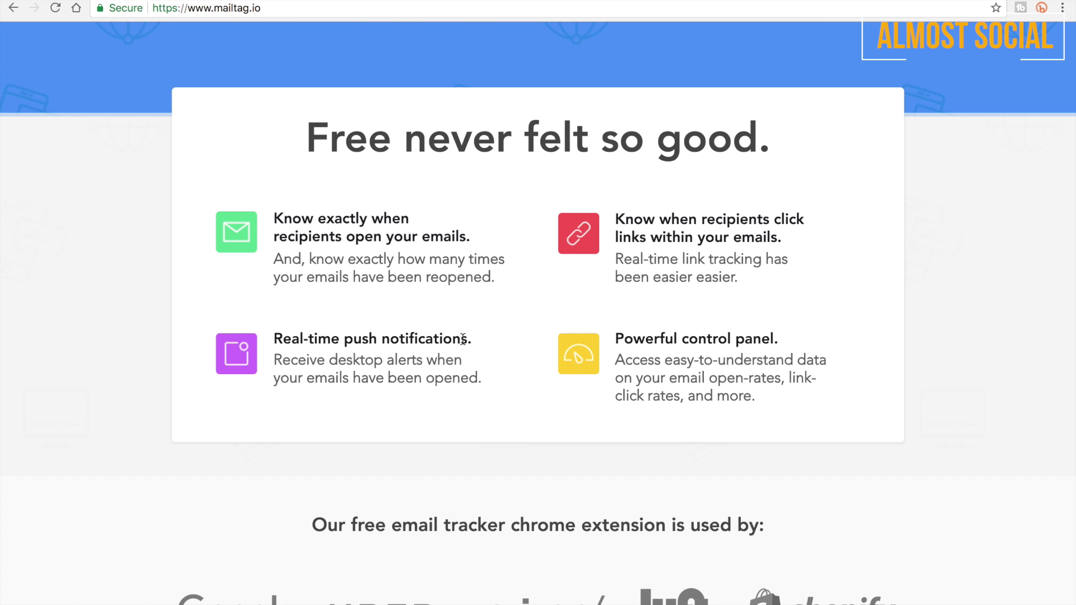
scroll(866, 353, "down", 5)
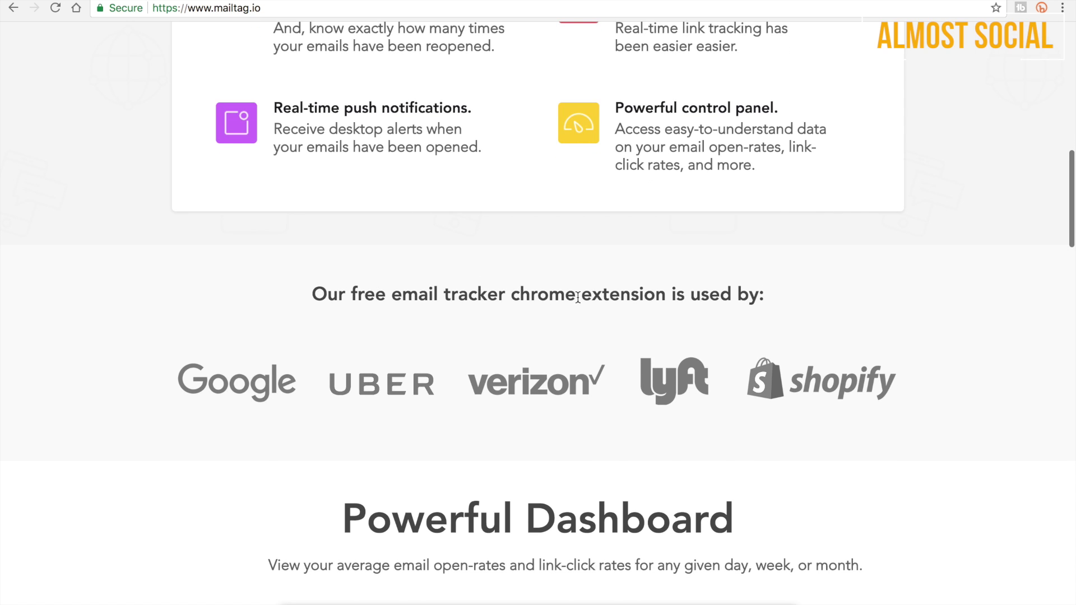
left_click_drag(353, 295, 671, 303)
left_click(955, 238)
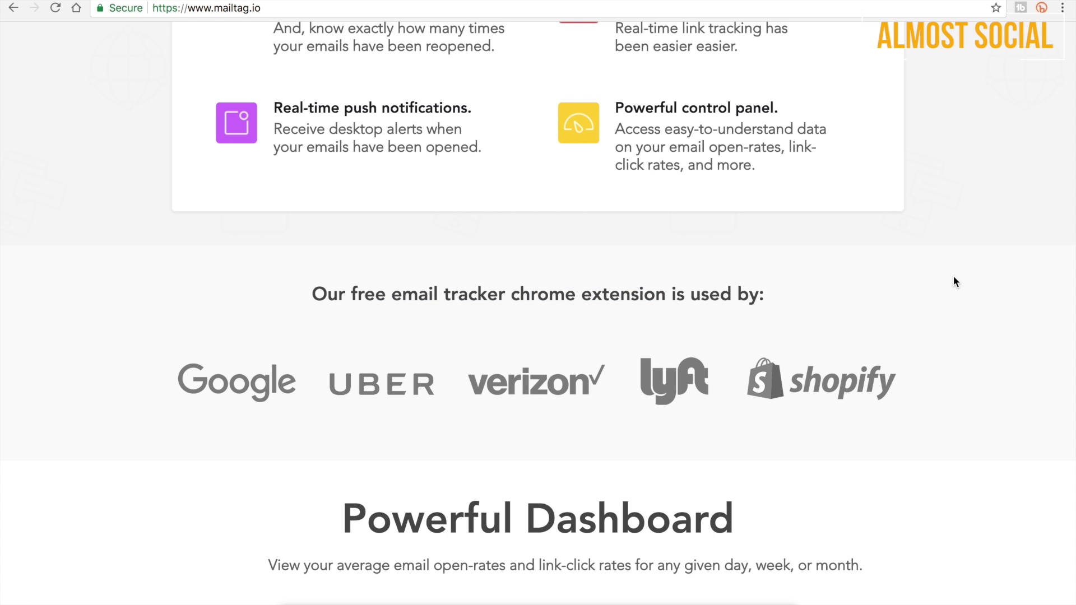
scroll(954, 281, "down", 6)
scroll(956, 282, "down", 1)
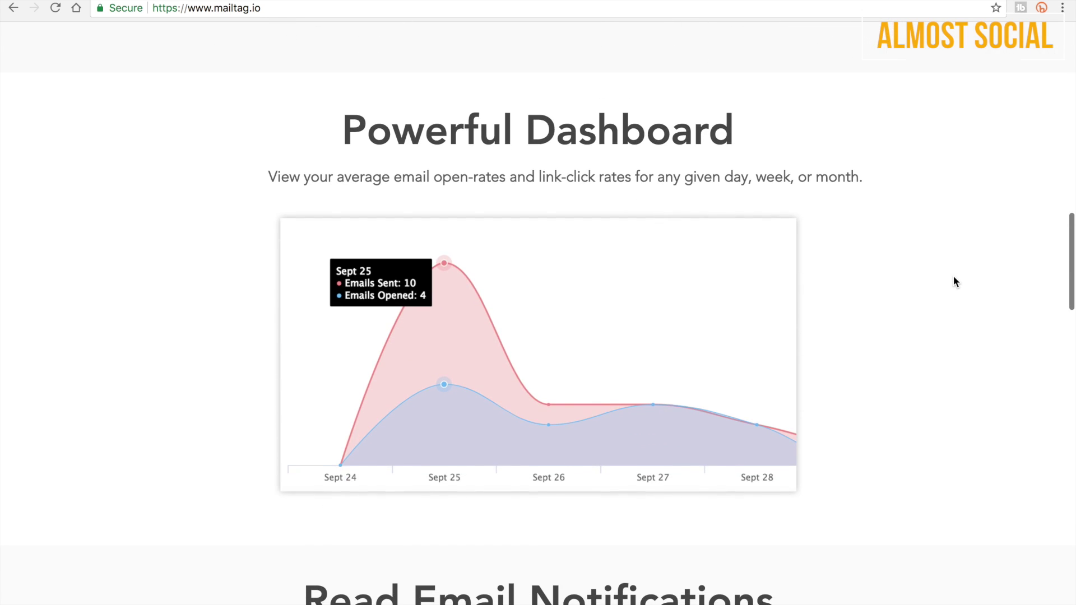
scroll(955, 282, "down", 8)
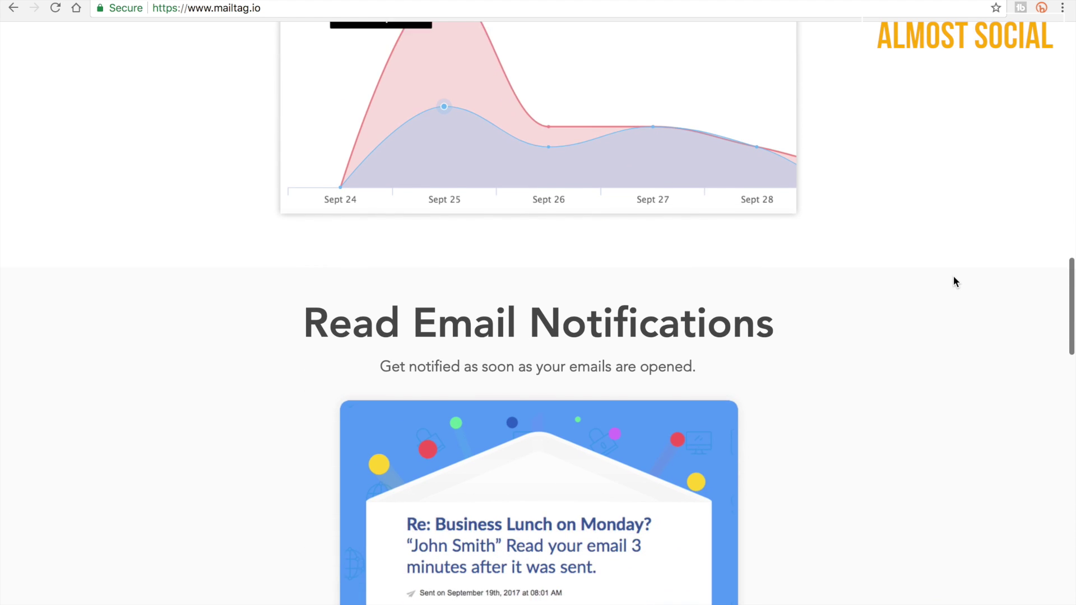
scroll(955, 282, "down", 10)
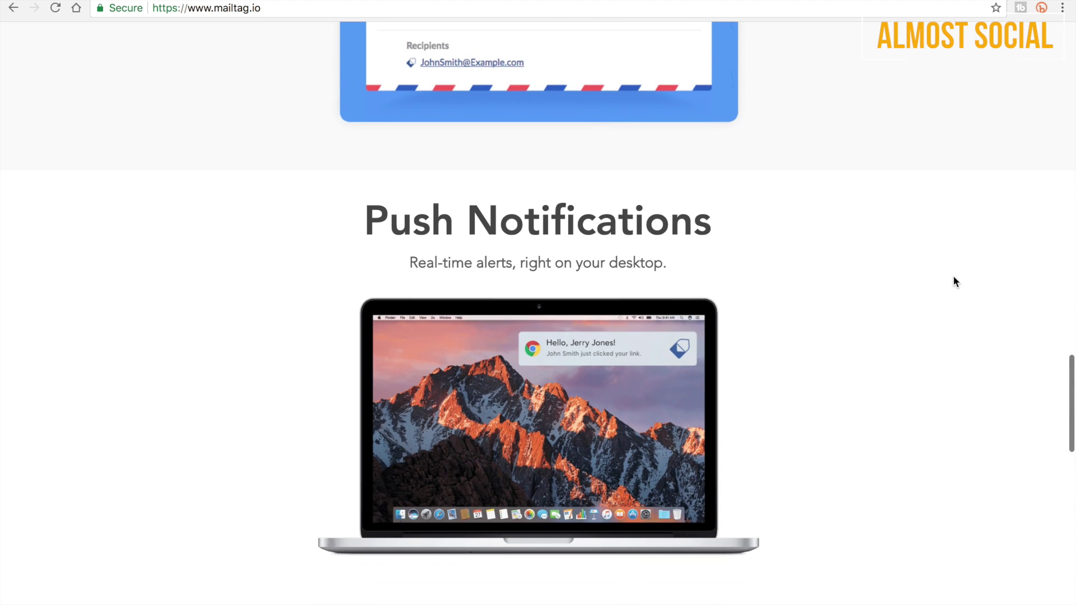
scroll(955, 281, "down", 13)
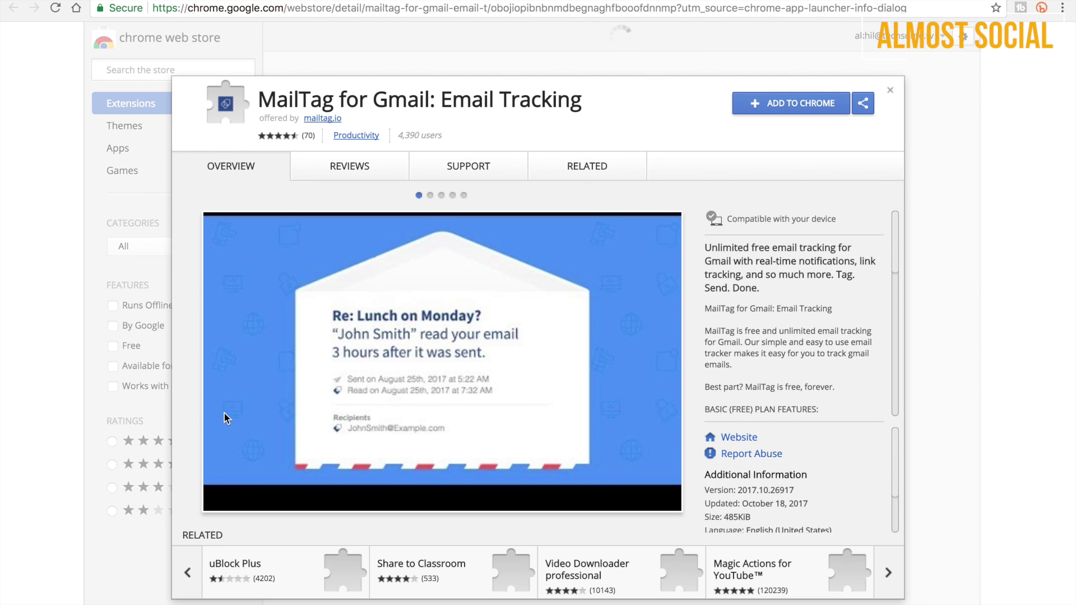
Step: Add the MailTag for Gmail: Email Tracking extension to Chrome, accepting its permissions
left_click(793, 104)
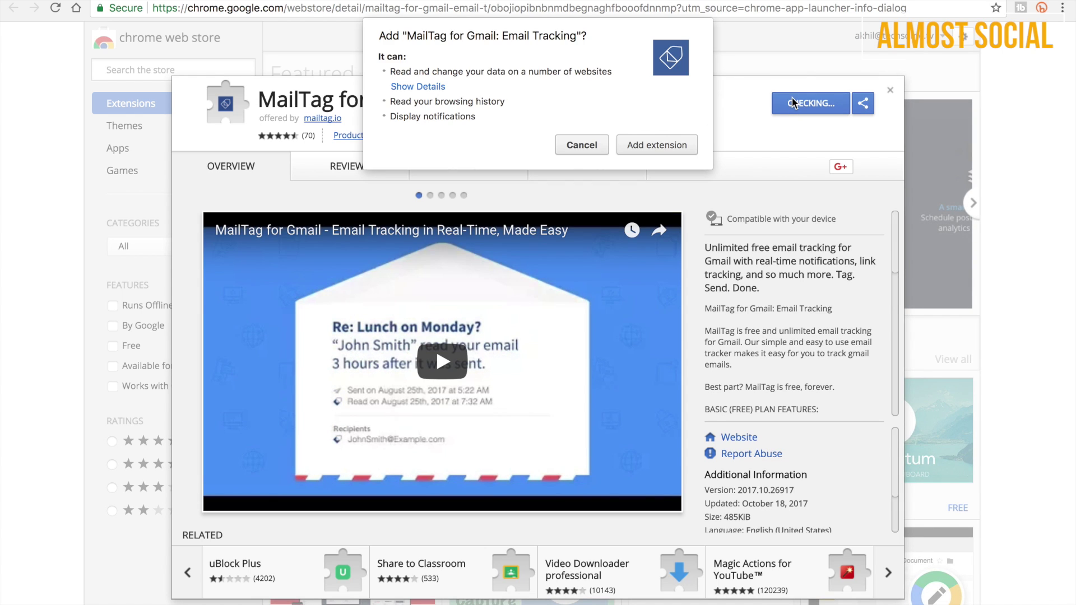
left_click(654, 145)
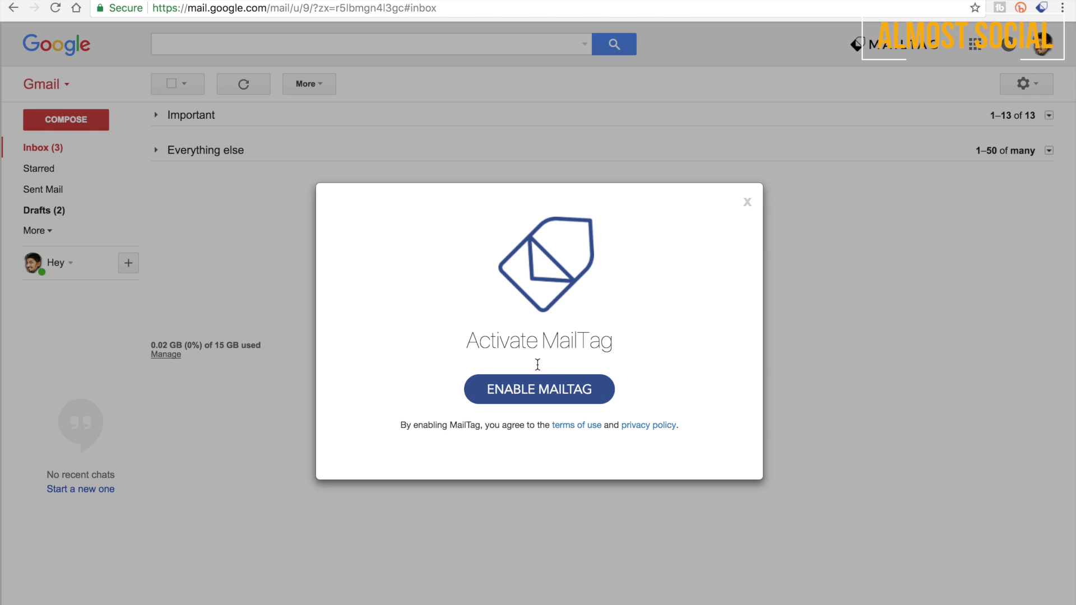
Step: Enable MailTag, then draft an email to the suggested recipient with subject 'Testing Email'
left_click(510, 387)
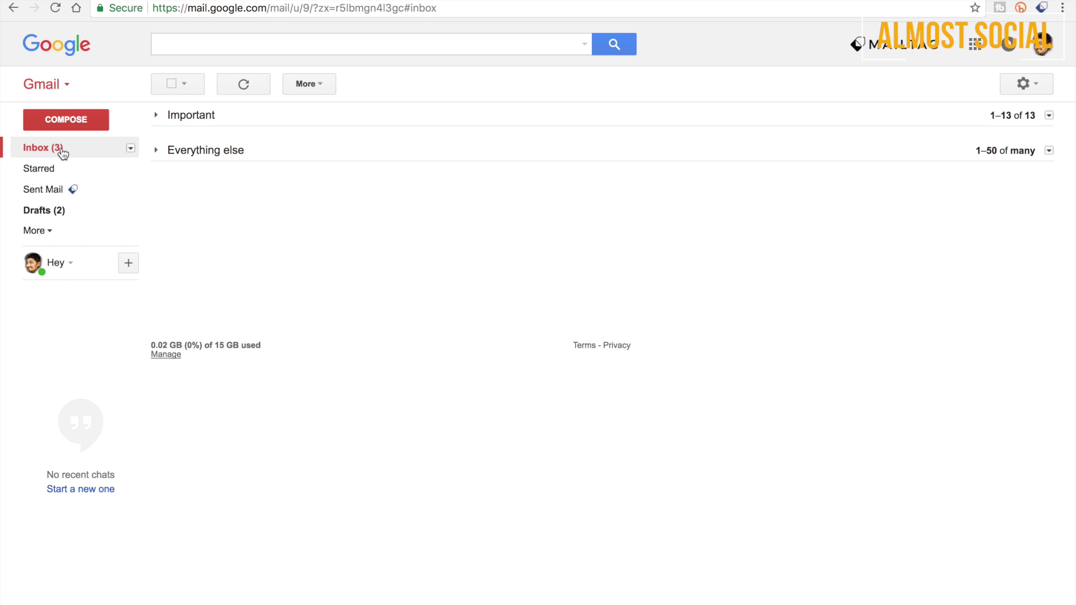
left_click(88, 124)
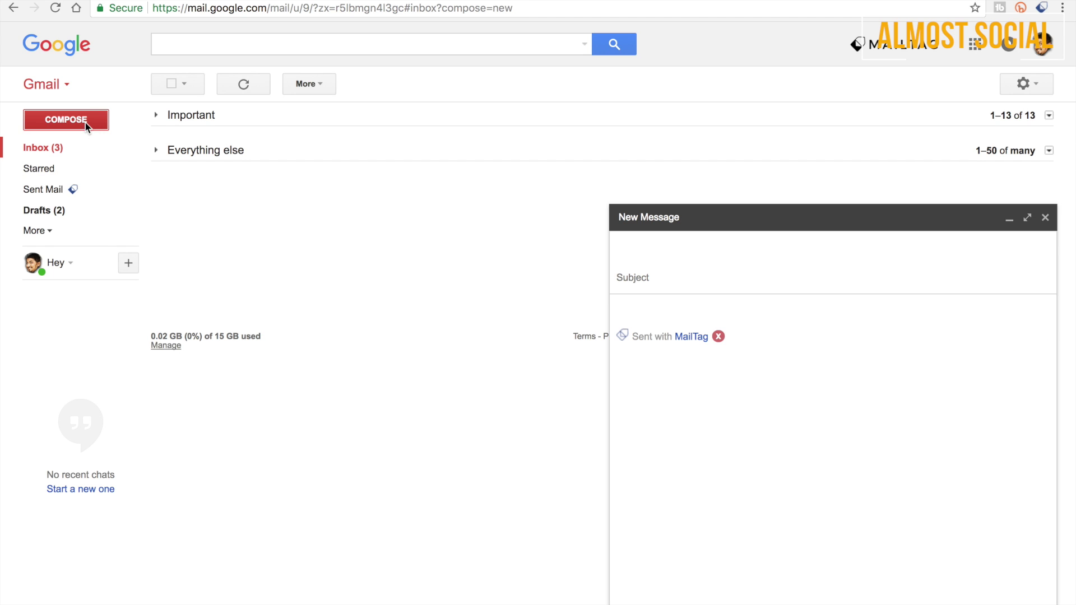
type("akhil")
key("Return")
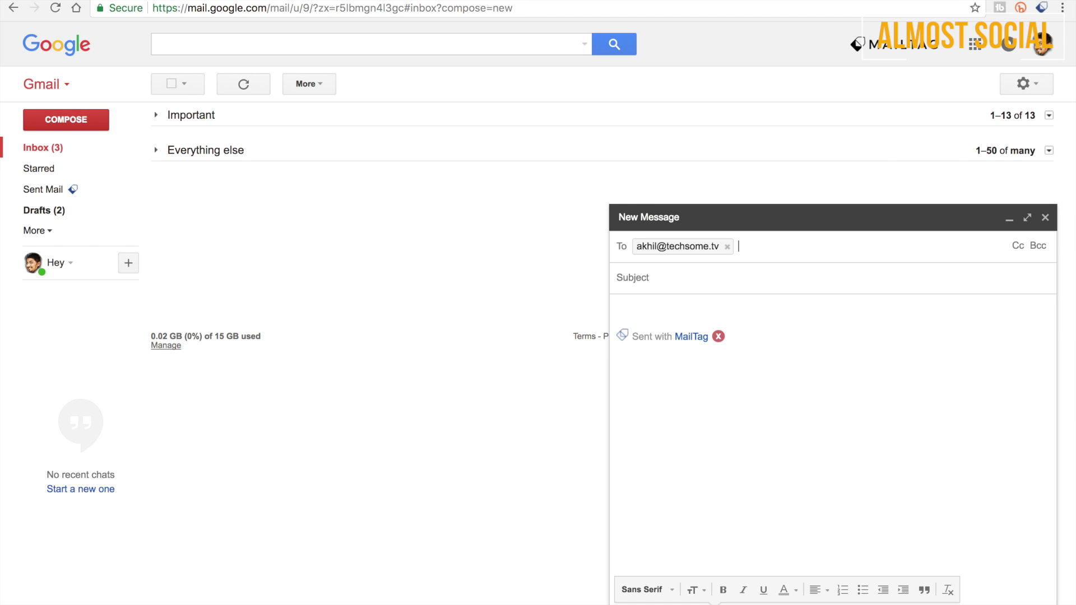
key("Tab")
type("Test")
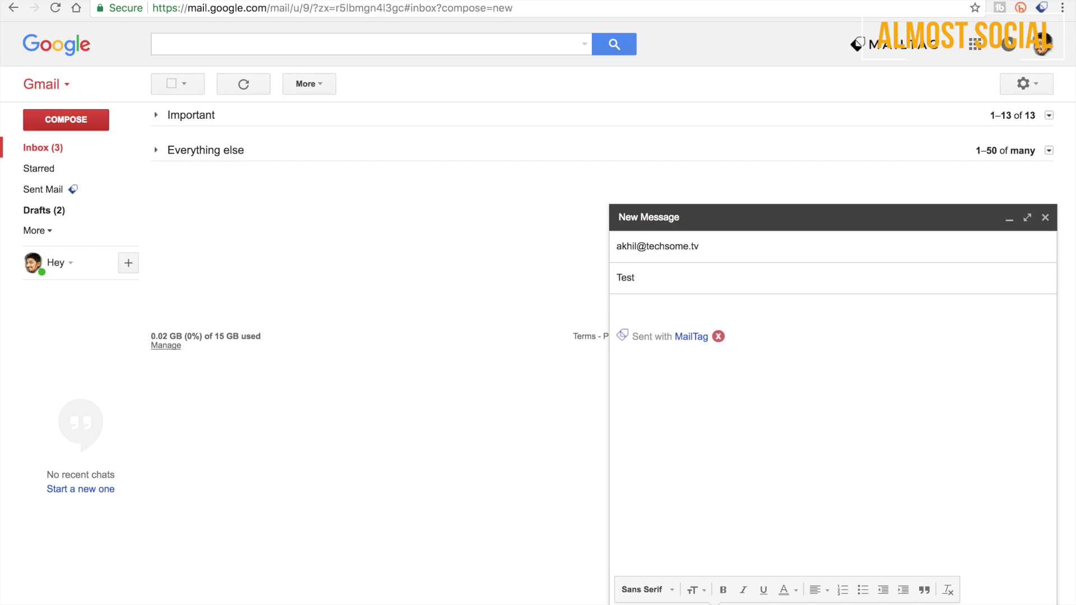
type("ing Email")
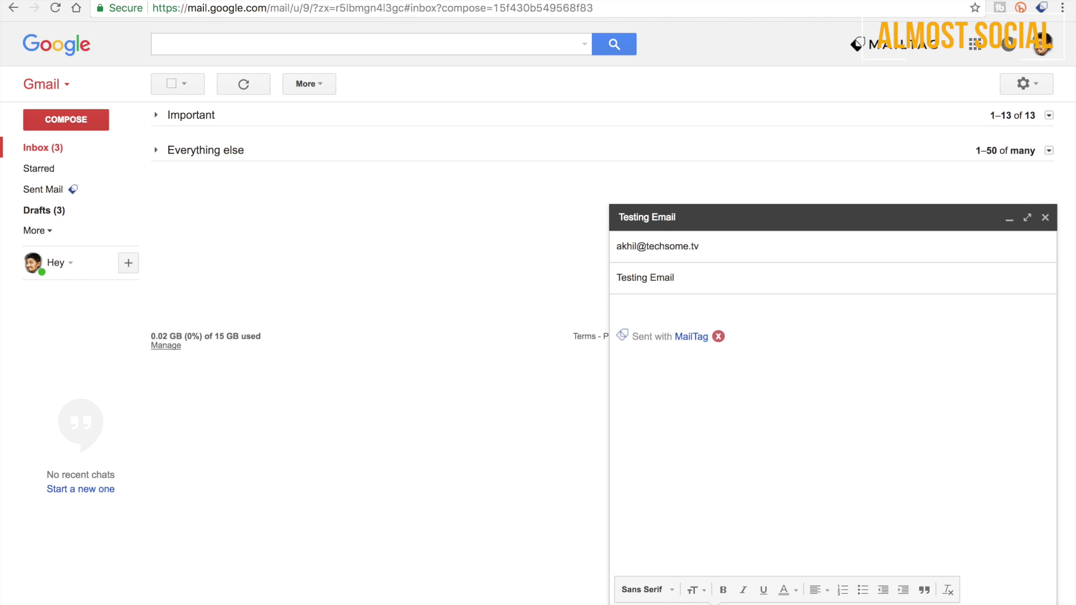
Step: Send the tracked 'Testing Email' and view it in Sent Mail
key("super+Return")
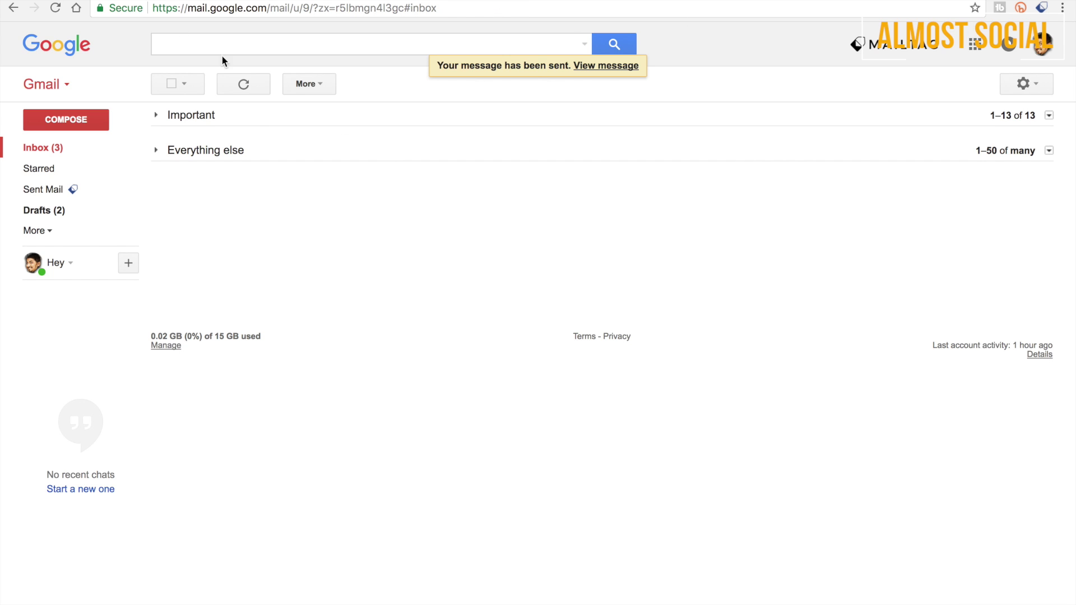
key("g")
key("t")
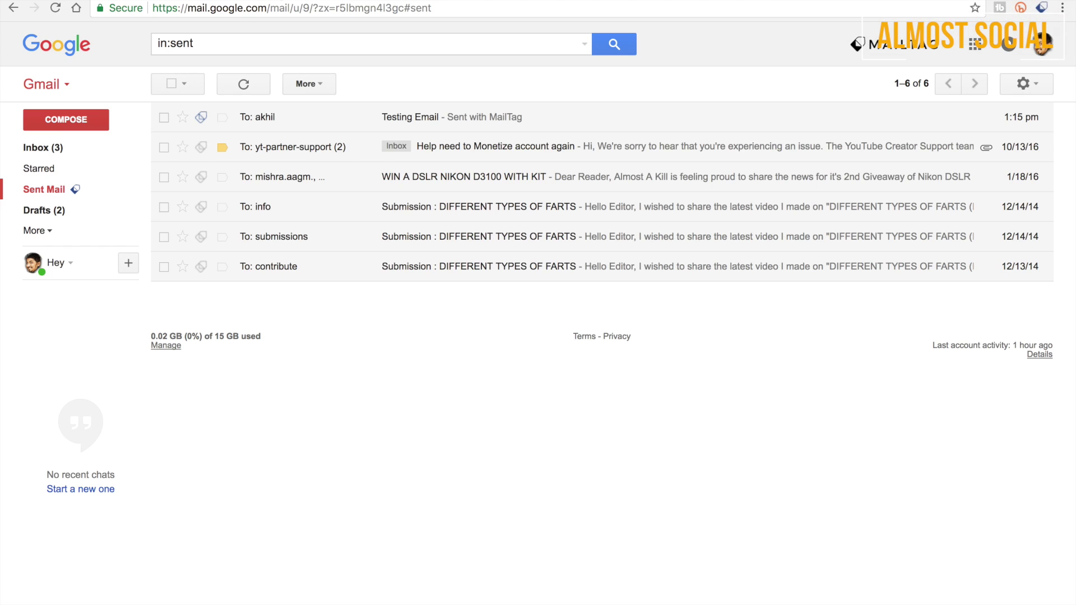
Step: Open the MailTag Dashboard from Gmail's MailTag menu in a new tab and switch to it
mouse_move(200, 120)
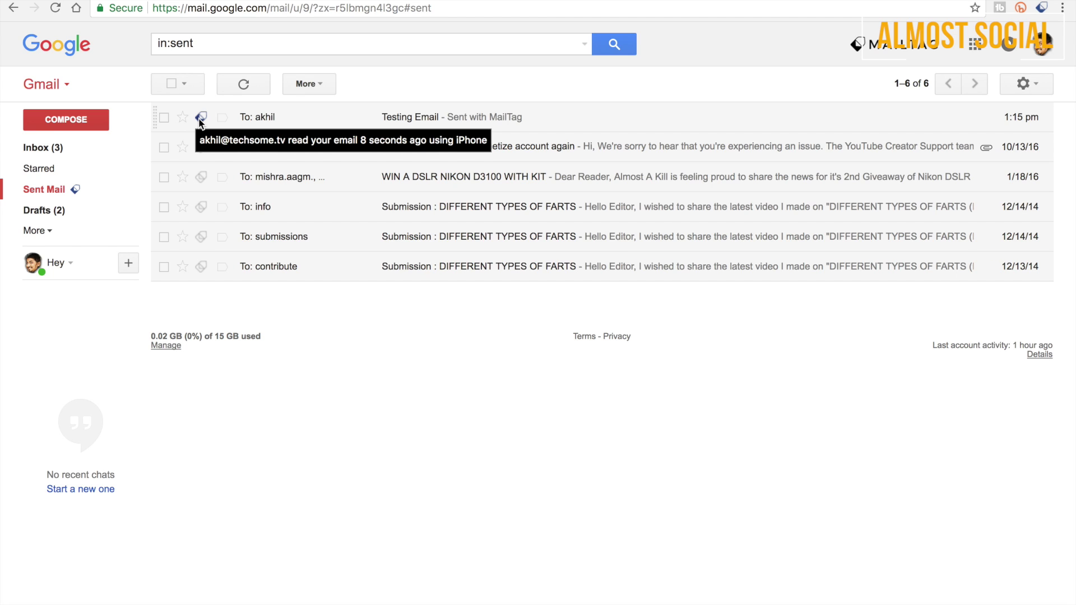
left_click(884, 52)
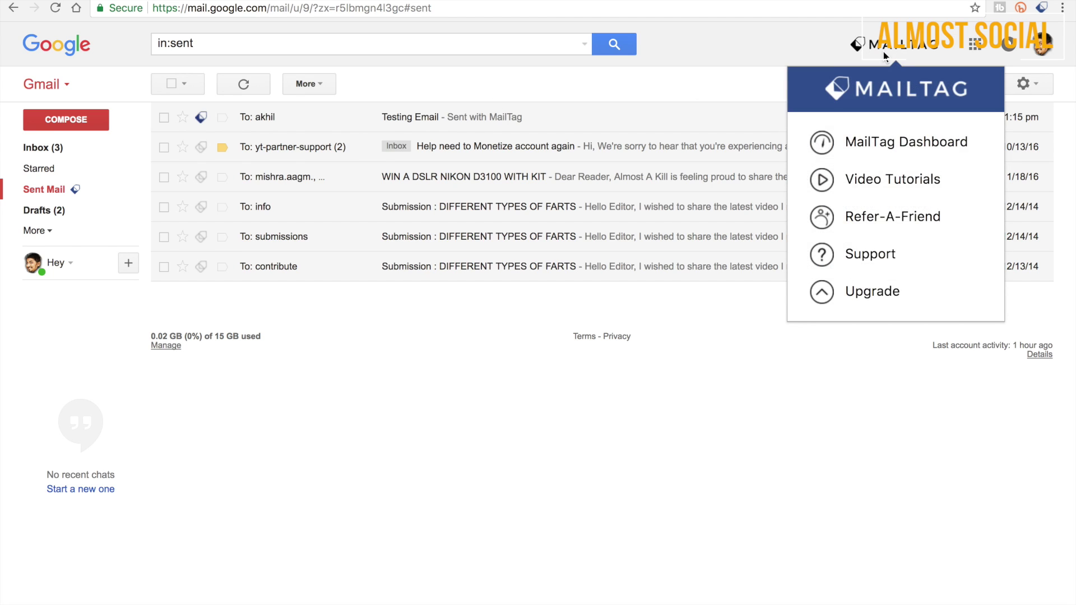
right_click(890, 143)
left_click(862, 144)
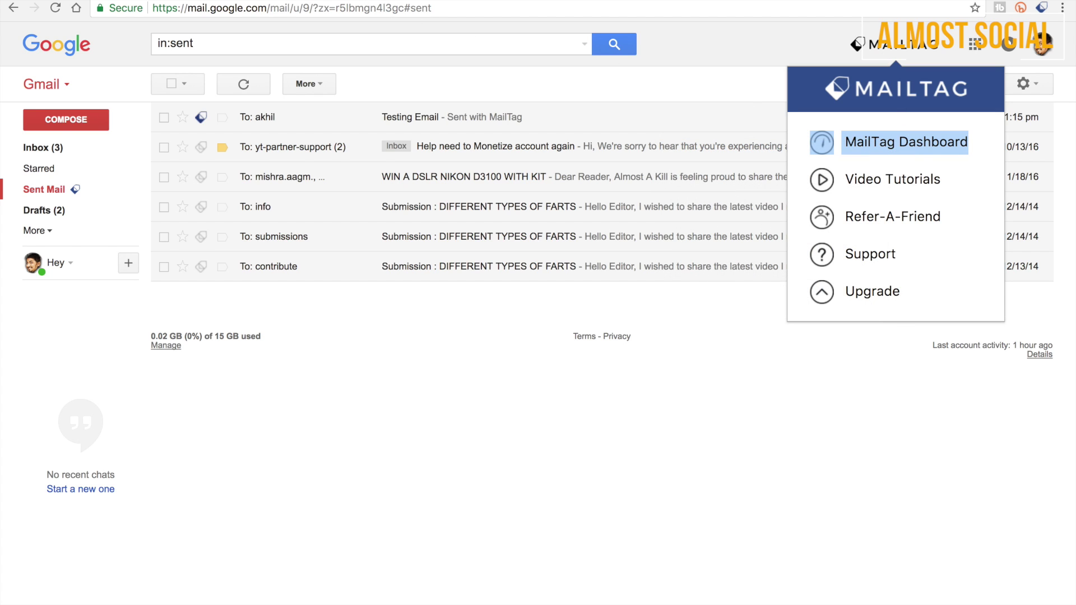
key("ctrl+Tab")
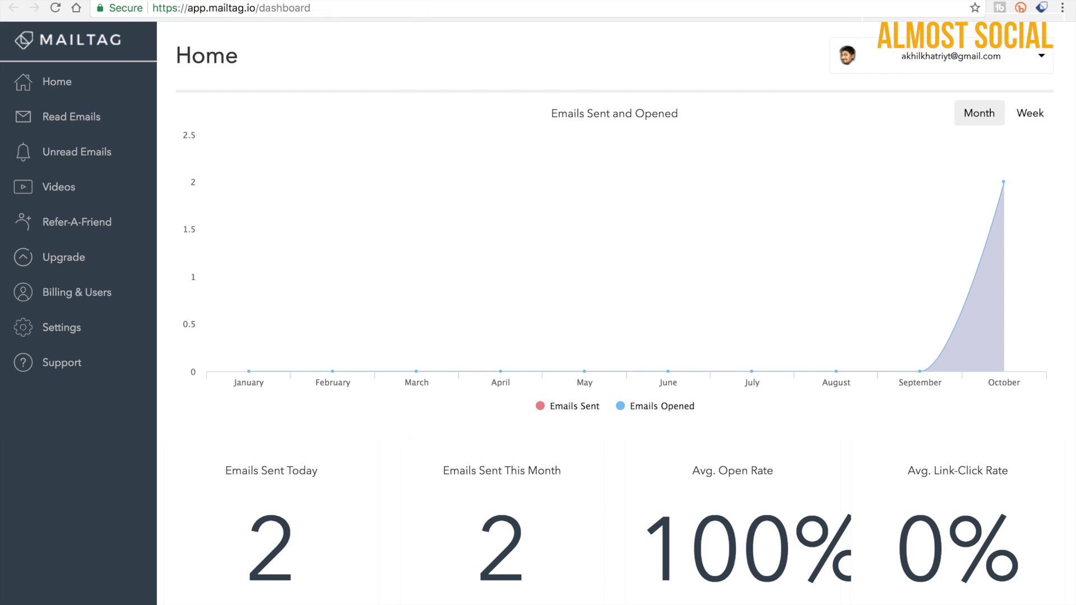
left_click(73, 121)
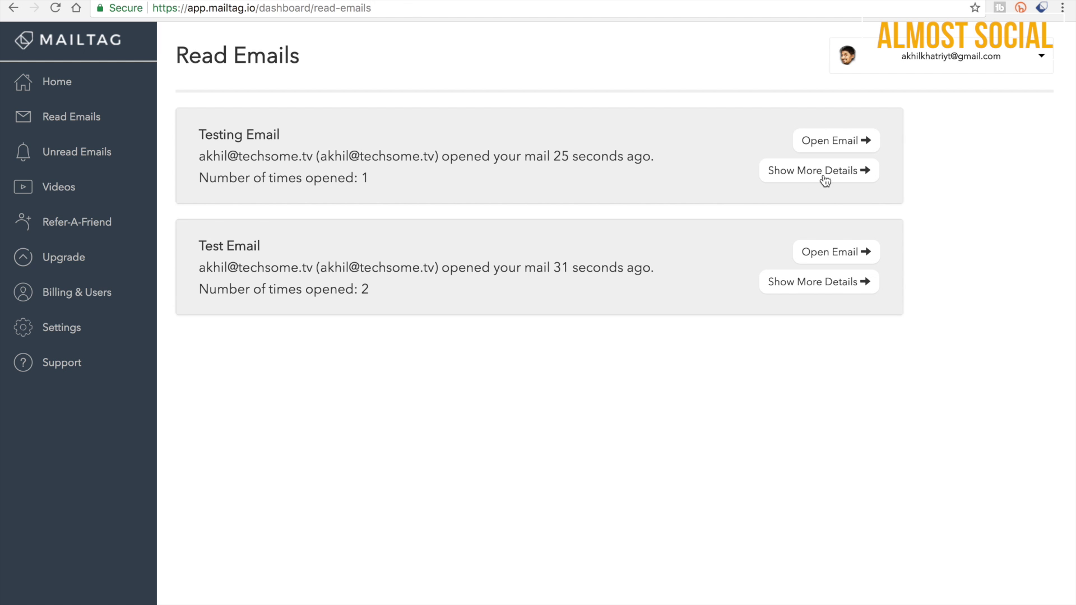
left_click(824, 176)
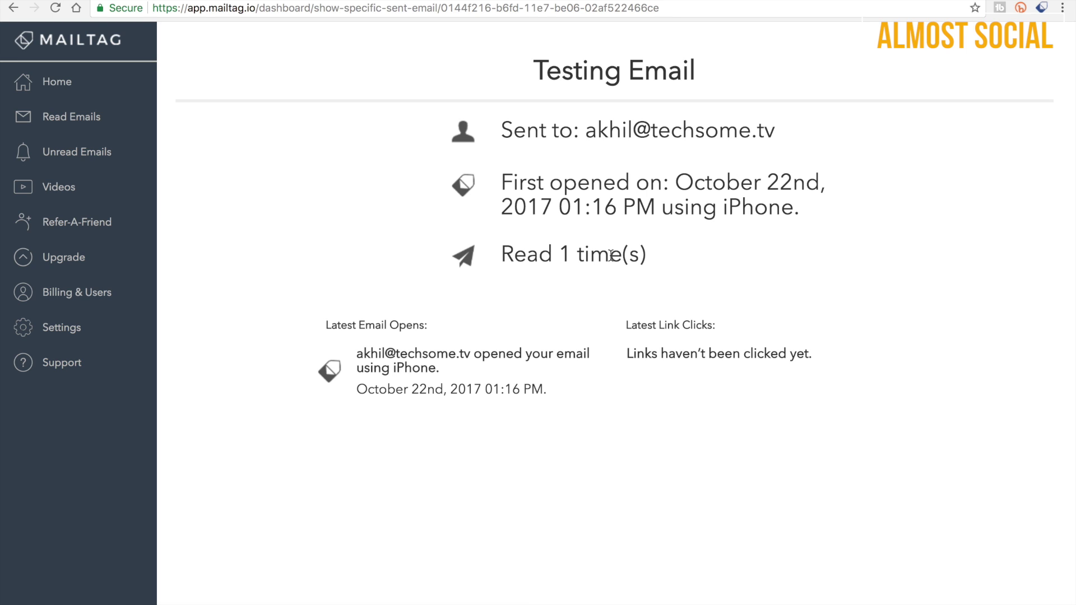
left_click(78, 114)
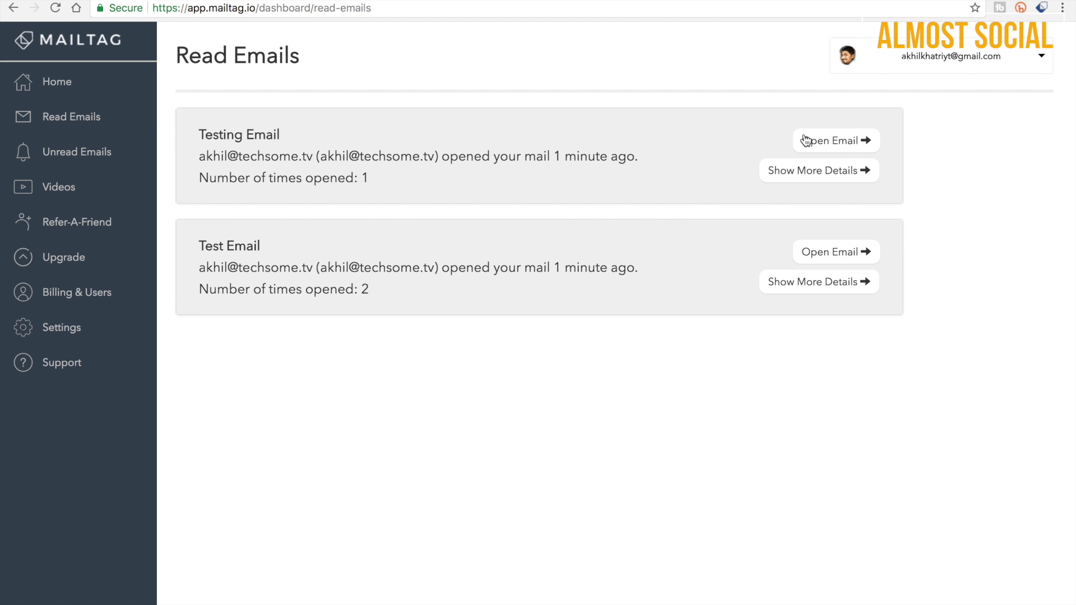
left_click(820, 174)
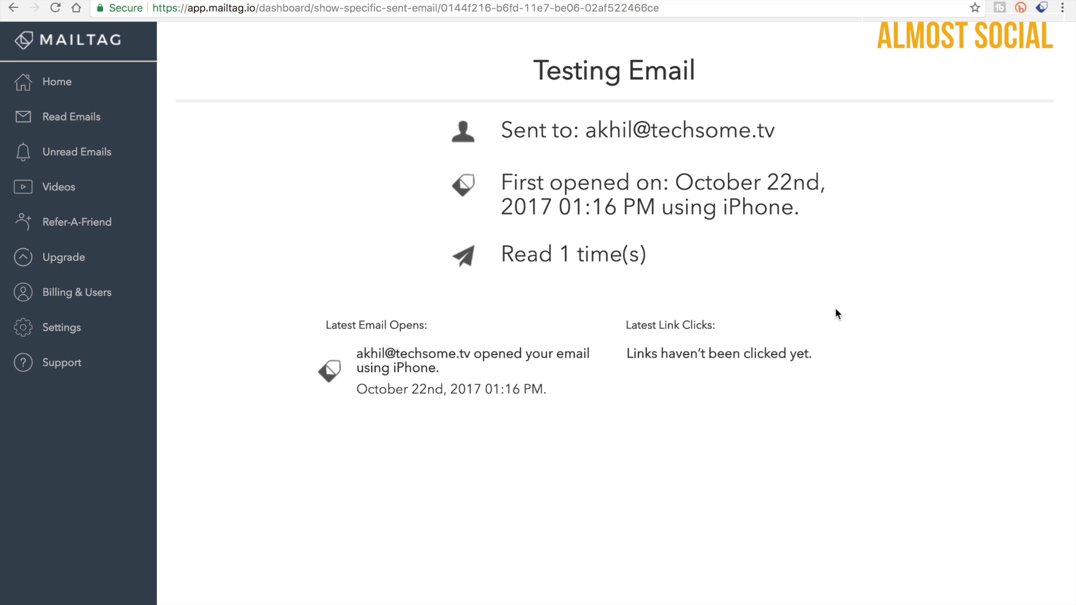
left_click(82, 117)
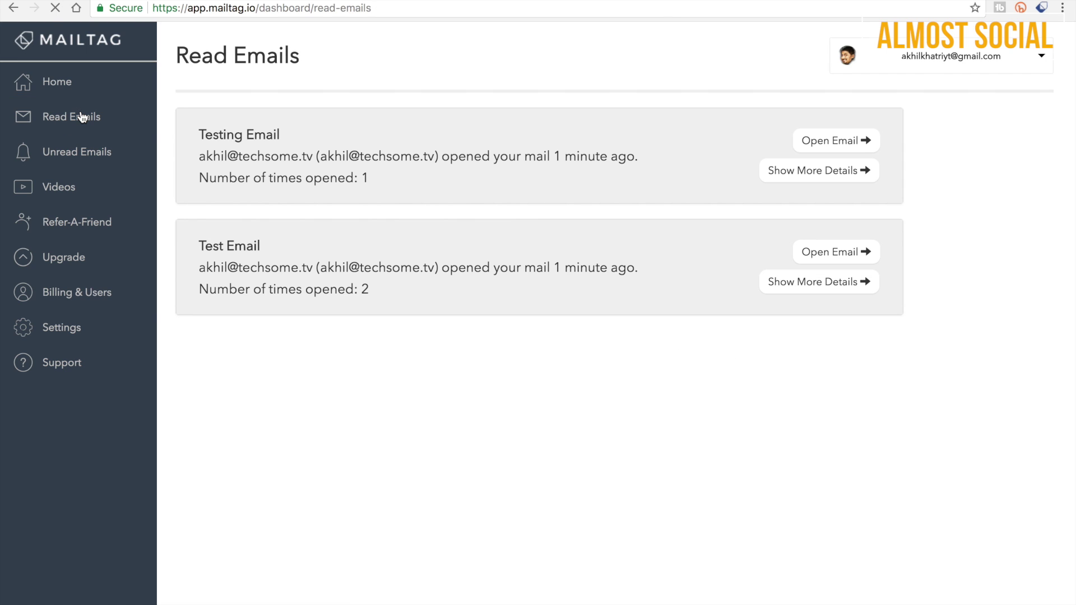
left_click(786, 172)
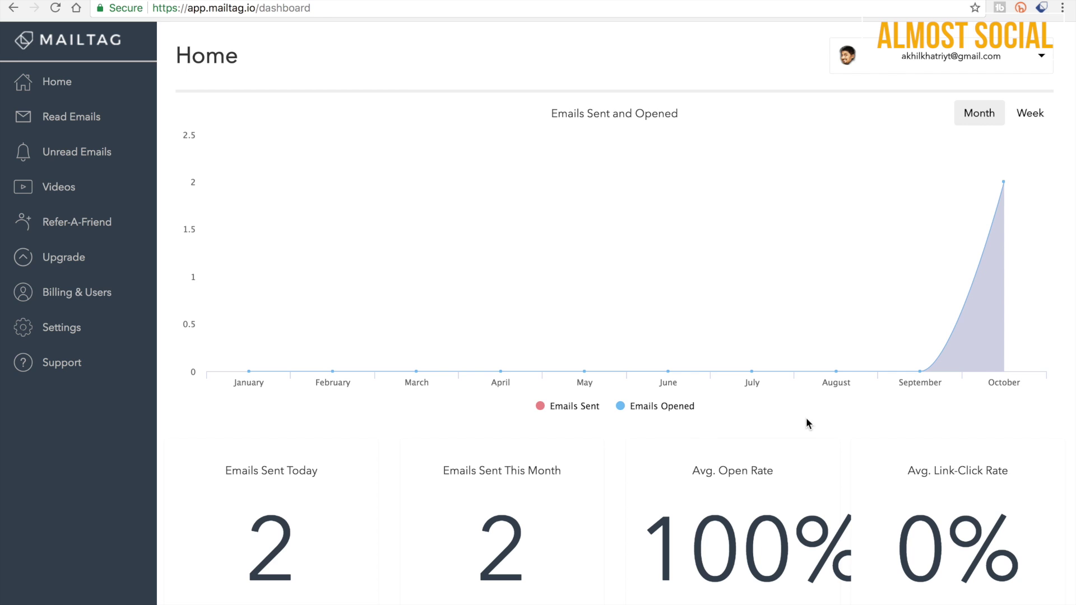
mouse_move(922, 369)
mouse_move(989, 233)
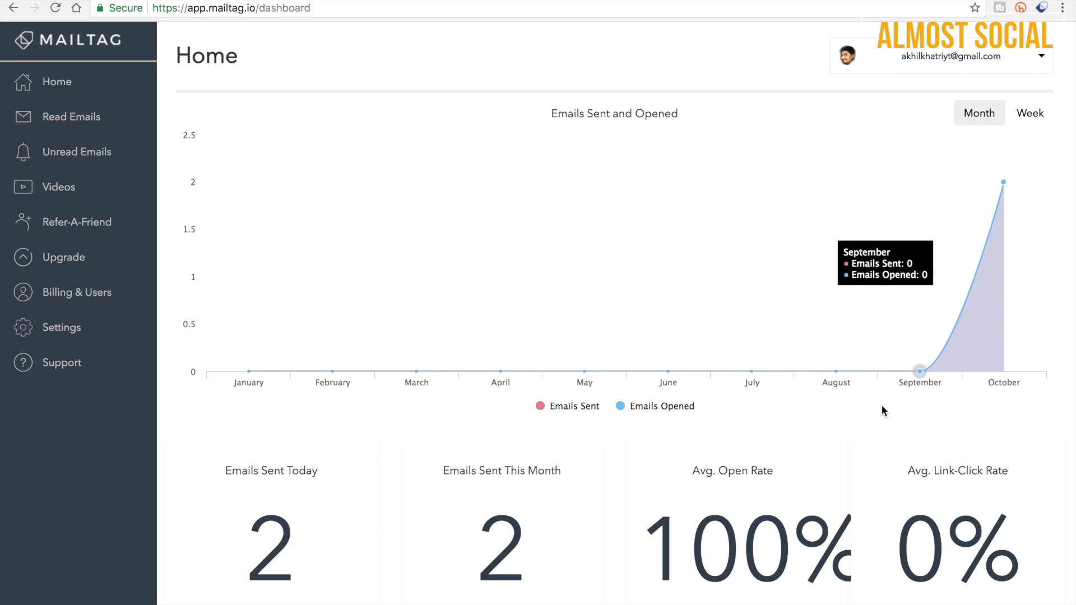
scroll(784, 426, "down", 1)
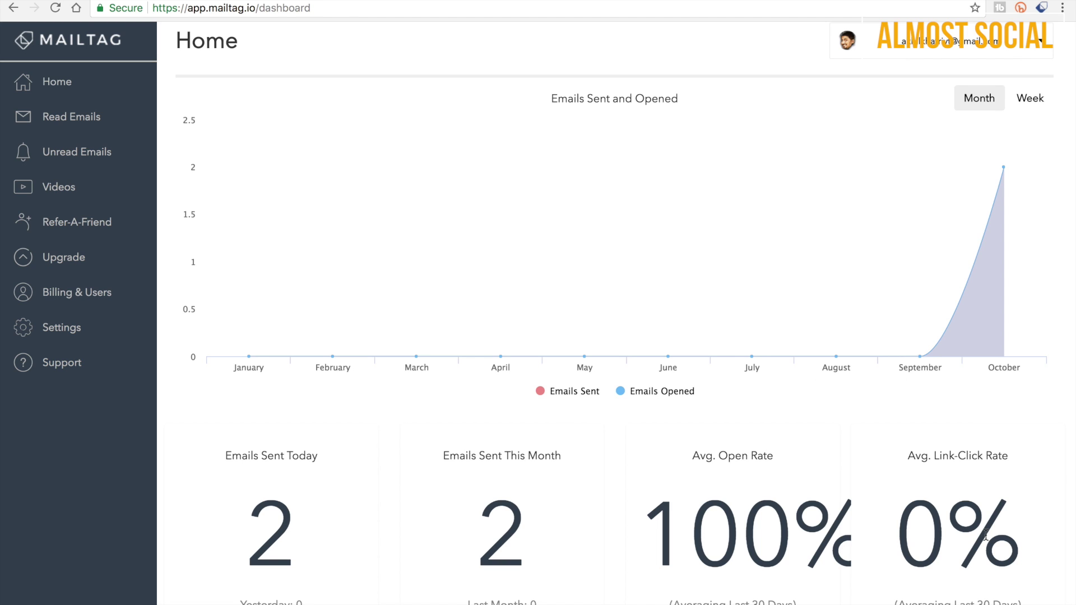
left_click(1030, 108)
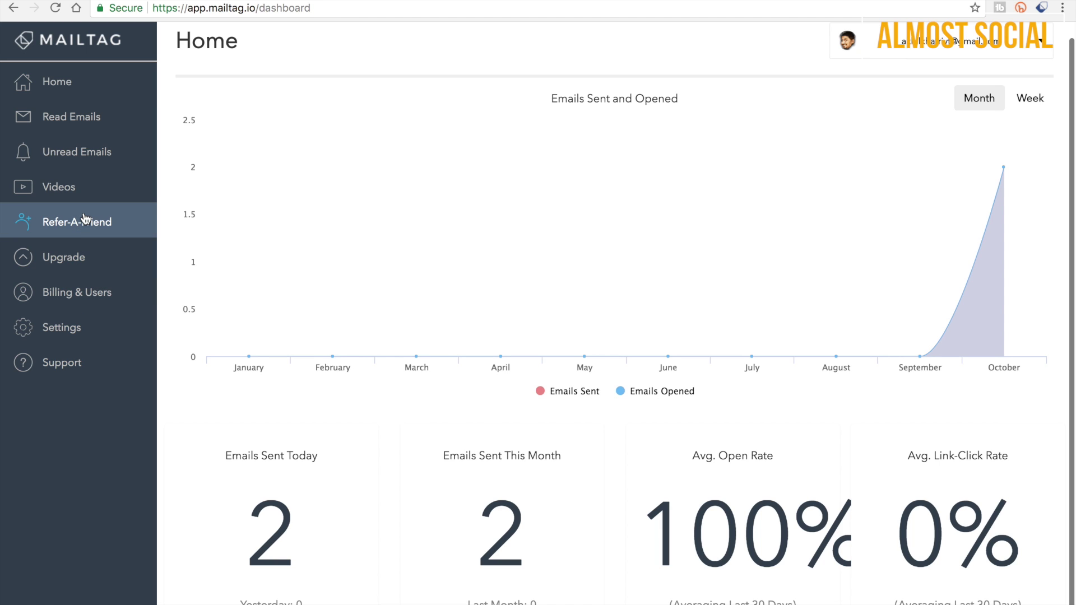
left_click(87, 222)
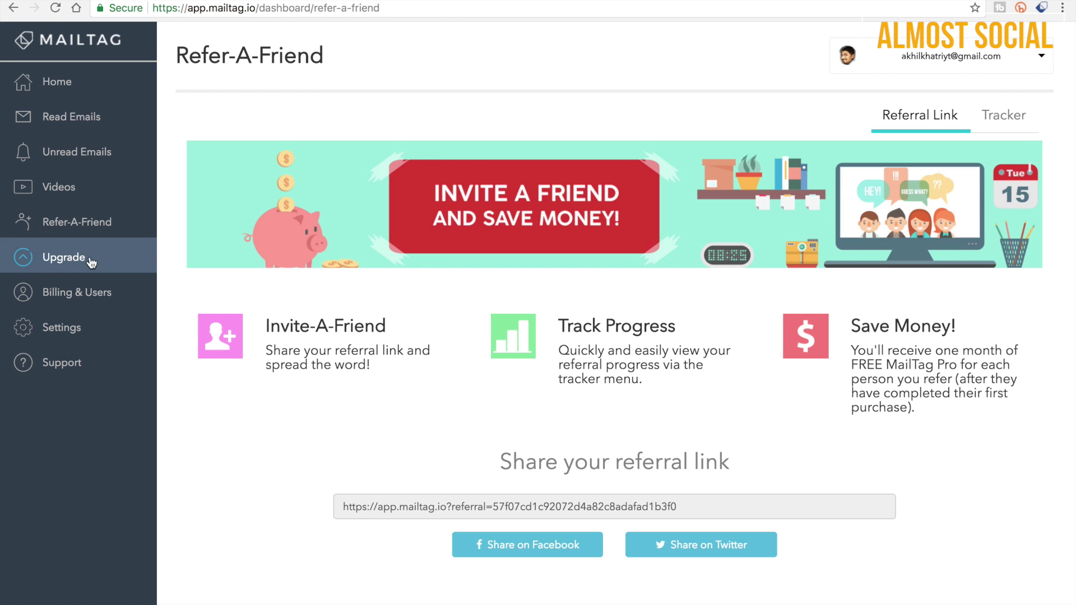
left_click(65, 259)
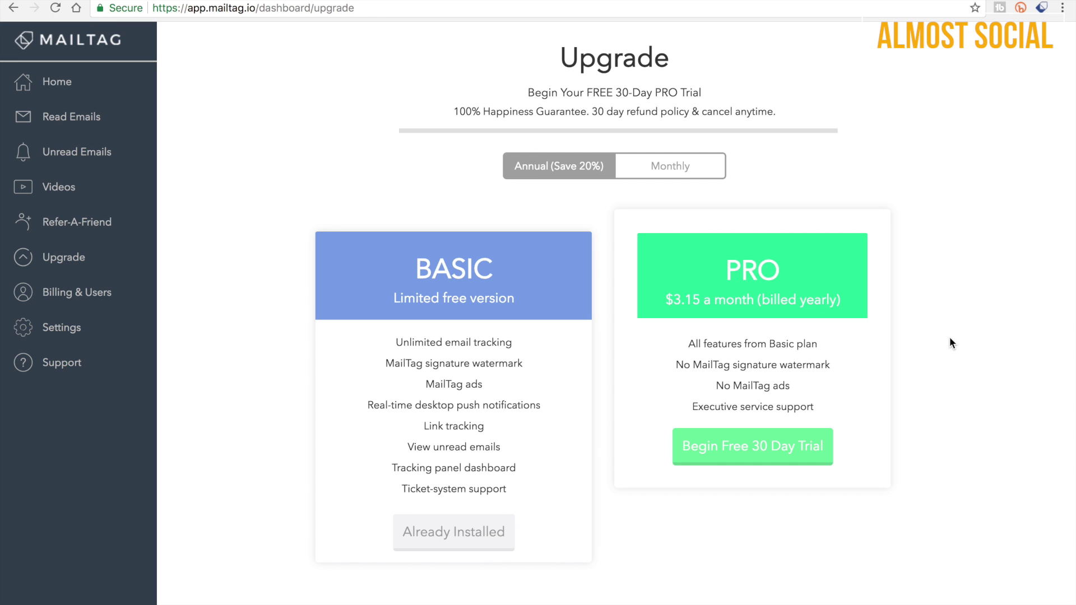
left_click(70, 84)
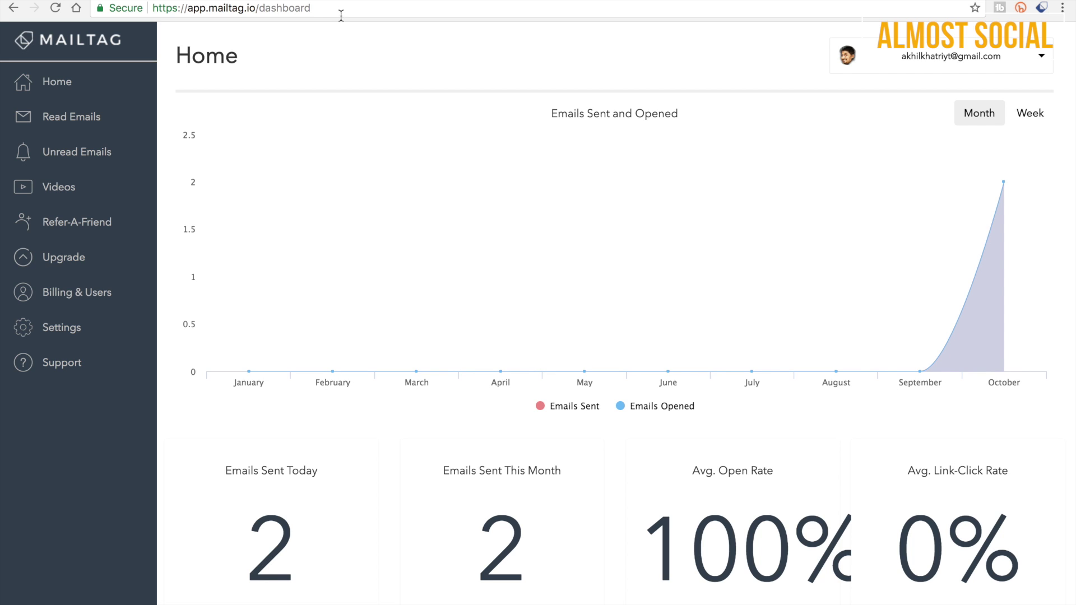
Step: Go to the dashboard's Videos page with the Getting Started with MailTag tutorial
left_click(84, 188)
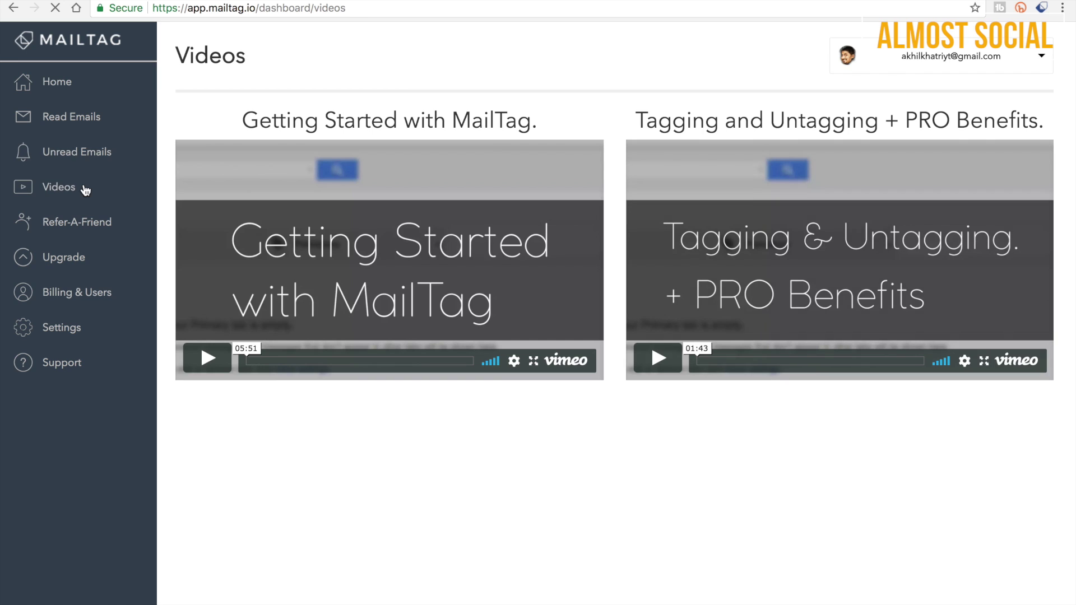
scroll(610, 156, "up", 1)
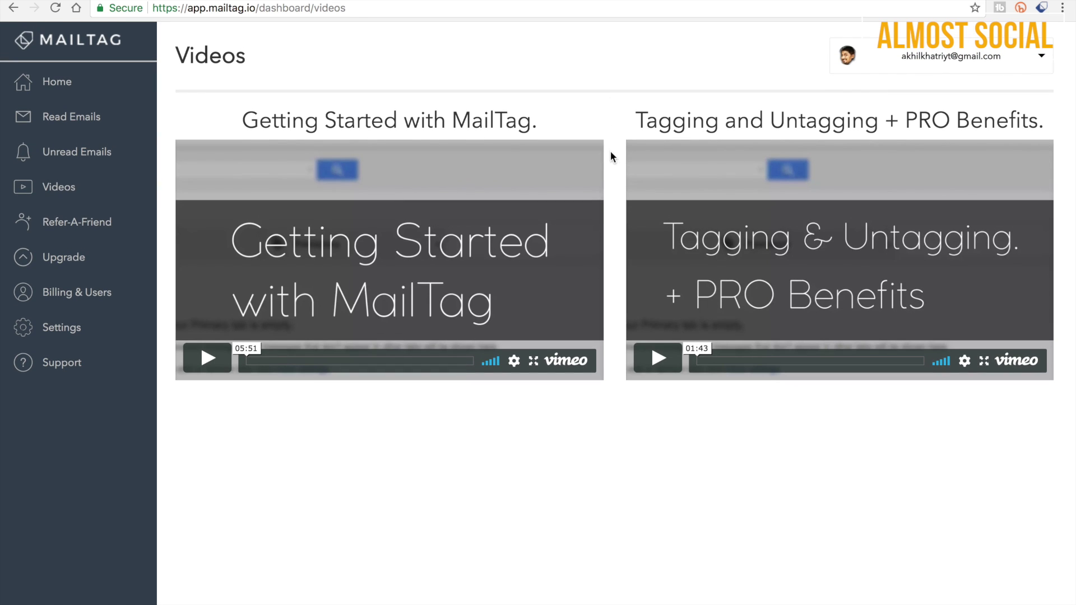